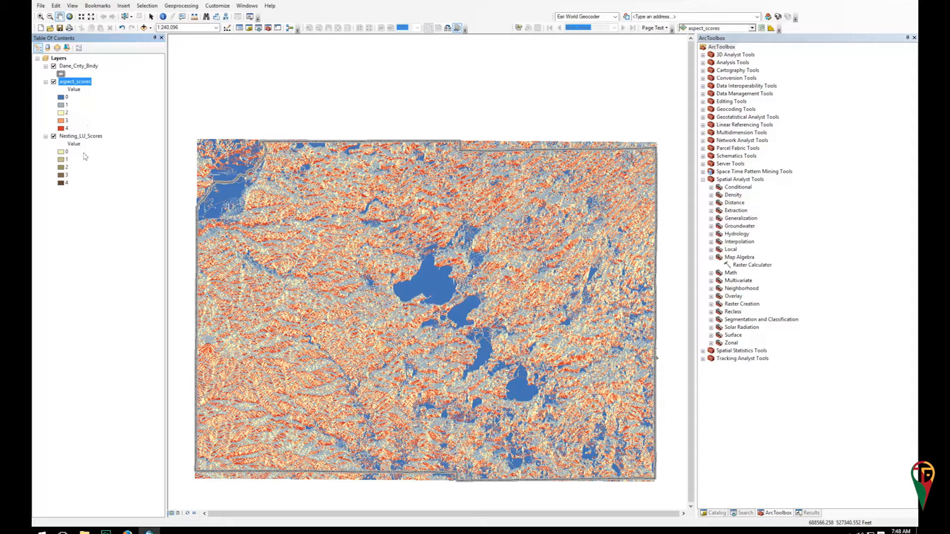
Step: Hide the aspect_scores layer and open the Raster Calculator from the Map Algebra tools
click(54, 82)
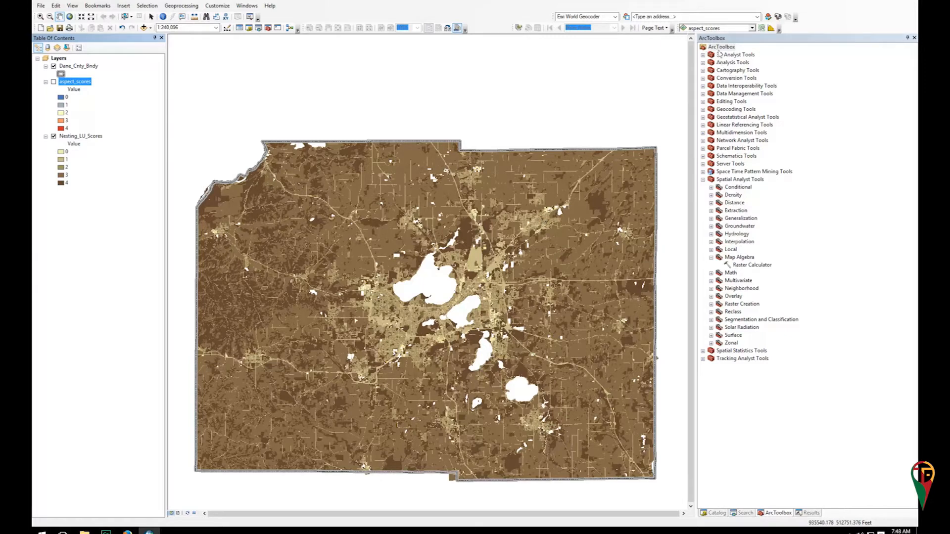
click(756, 265)
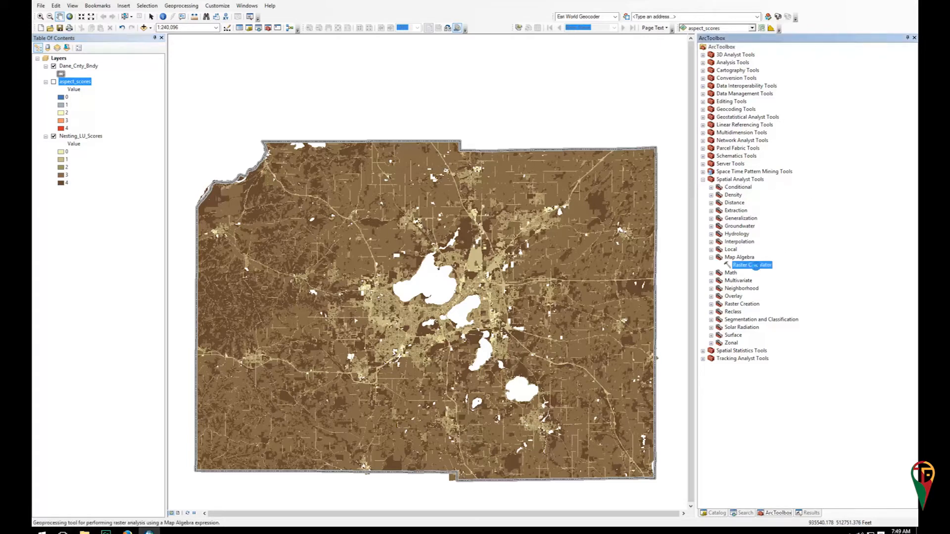
double_click(756, 266)
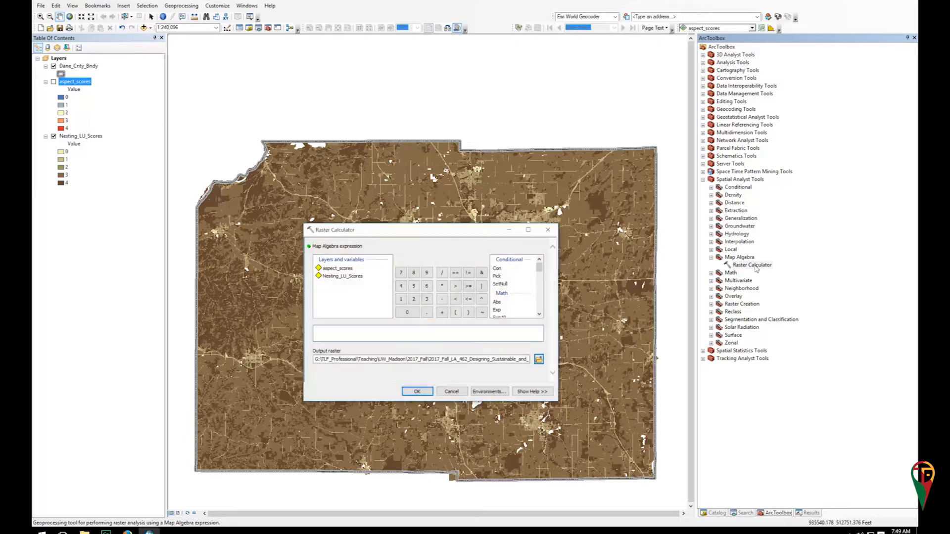
drag(388, 235, 359, 224)
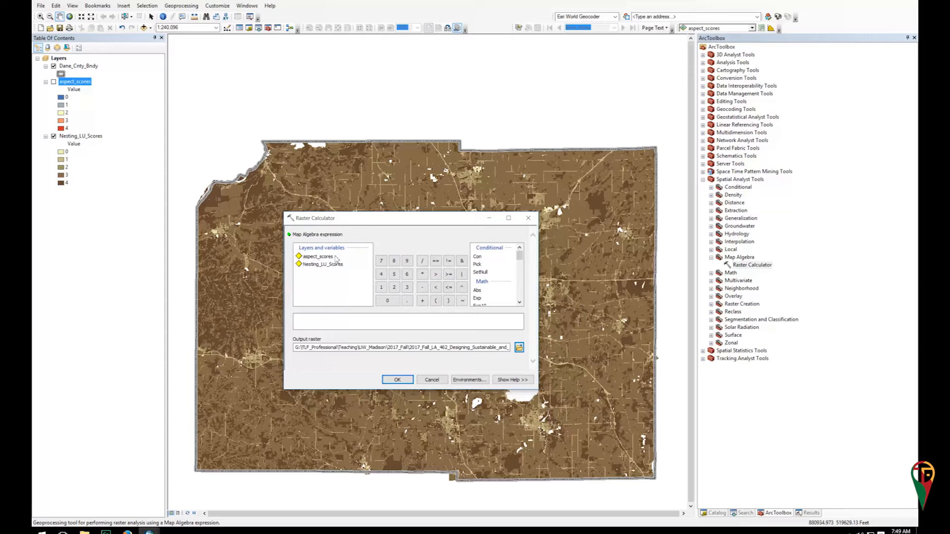
Step: Build the map algebra expression "aspect_scores" + "Nesting_LU_Scores" in the Raster Calculator
click(319, 322)
double_click(318, 256)
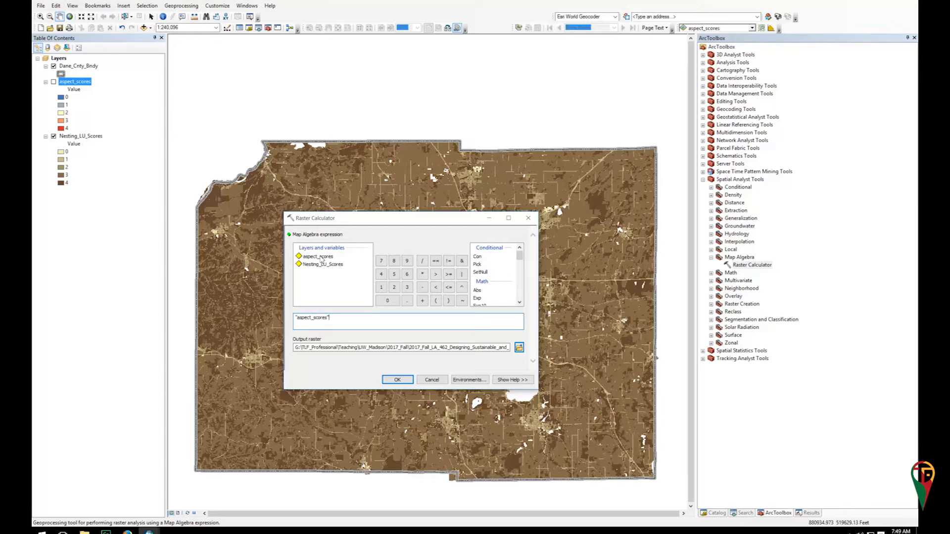
click(422, 301)
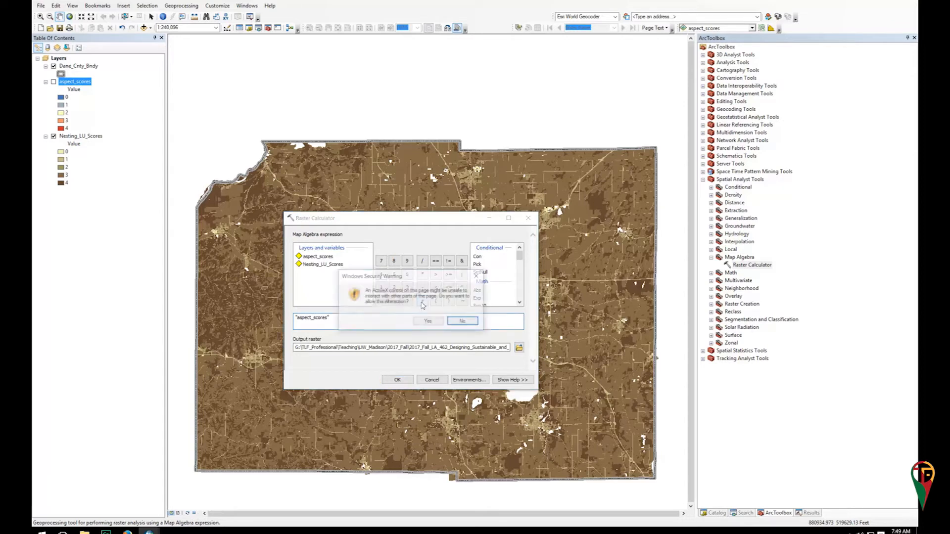
click(424, 322)
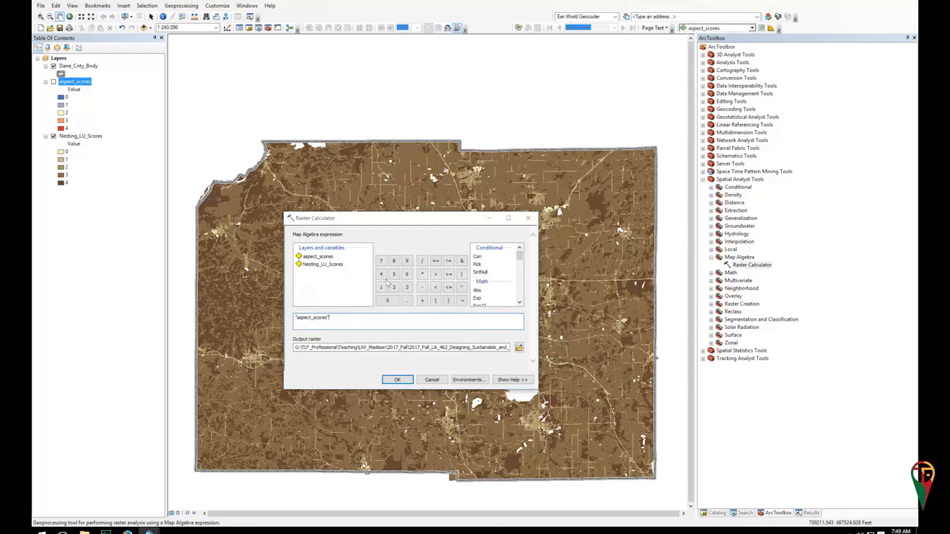
click(422, 301)
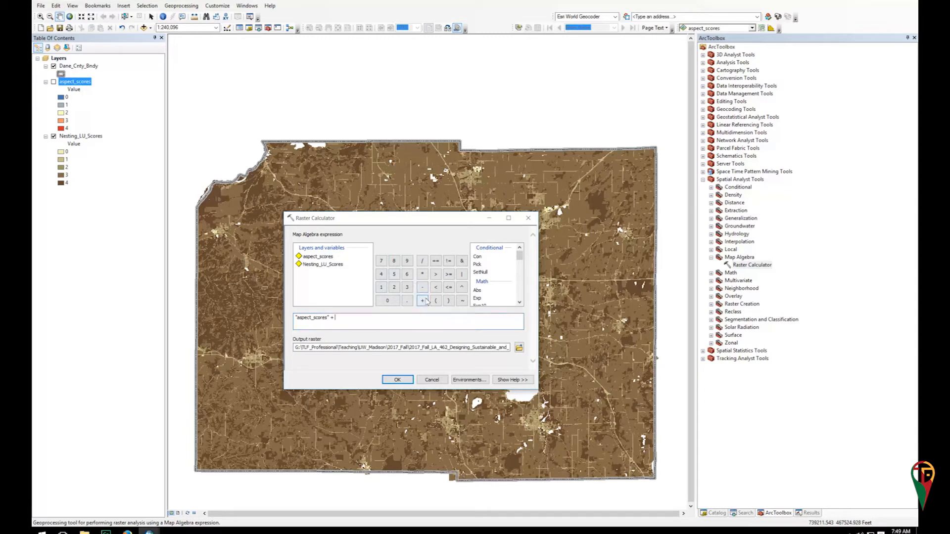
double_click(311, 266)
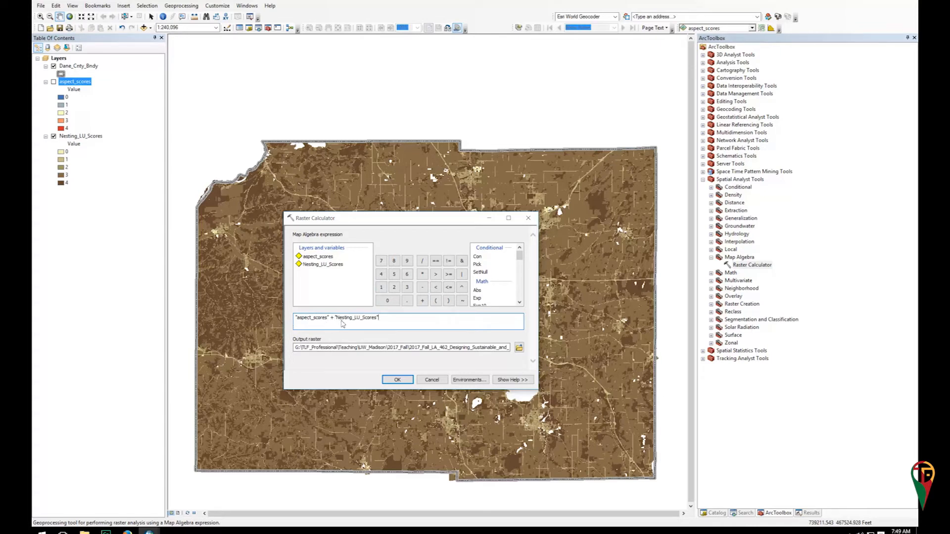
Step: Browse to the Raster folder inside Processed_Data as the location for the output raster
click(519, 349)
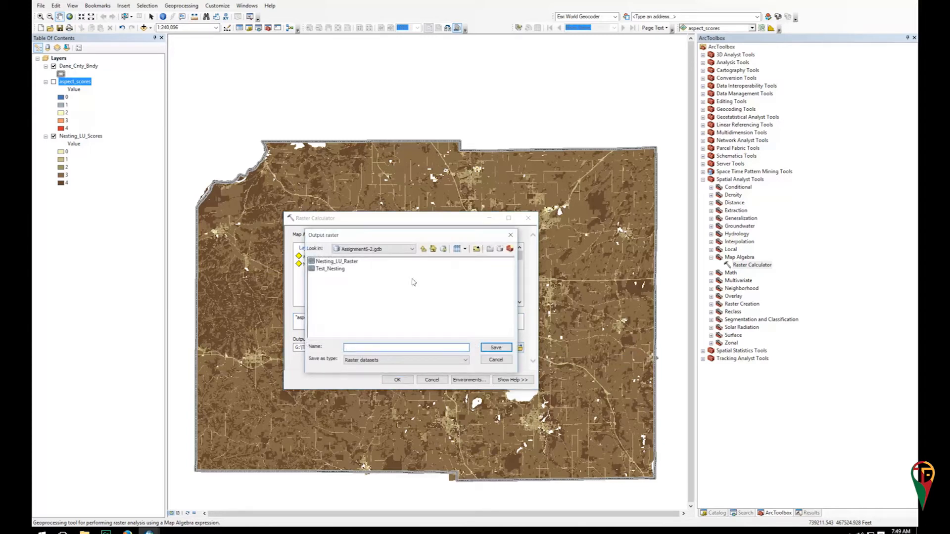
click(423, 250)
click(423, 251)
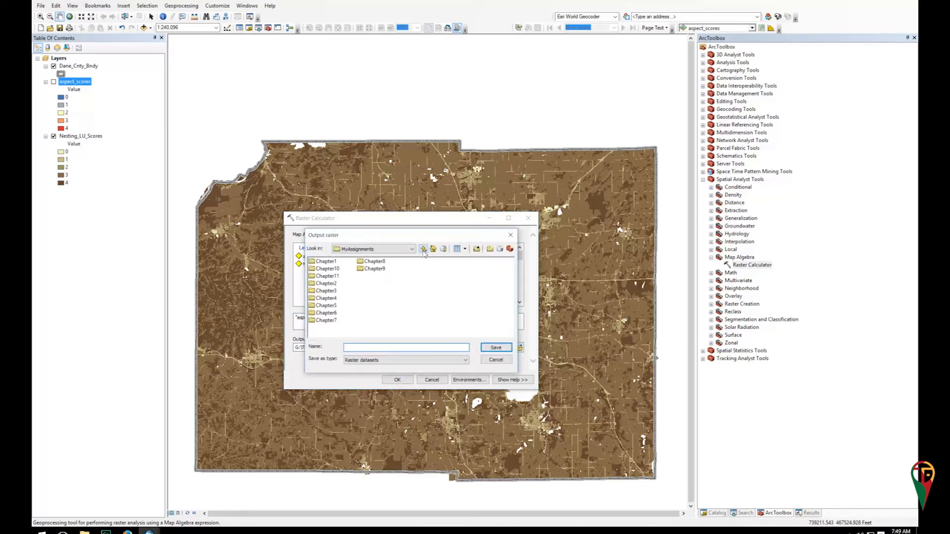
double_click(334, 274)
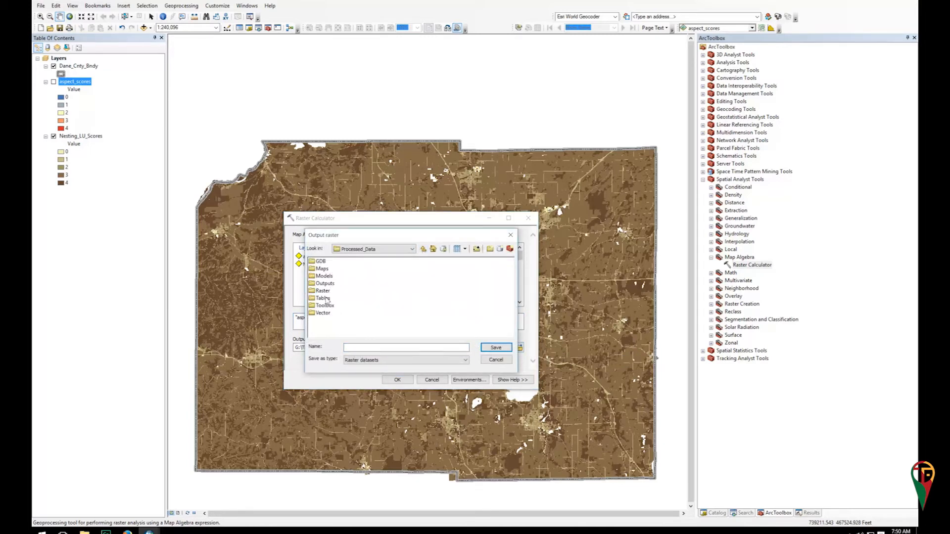
double_click(326, 292)
Step: Try to name the output raster Nesting_Final_Scores in the Raster folder
click(360, 347)
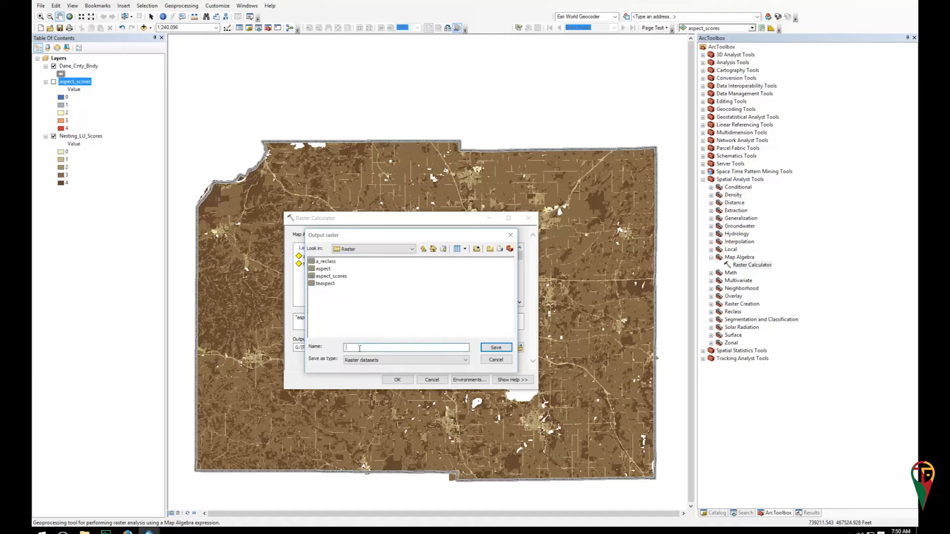
text(Nesting_Final_Scores)
click(496, 348)
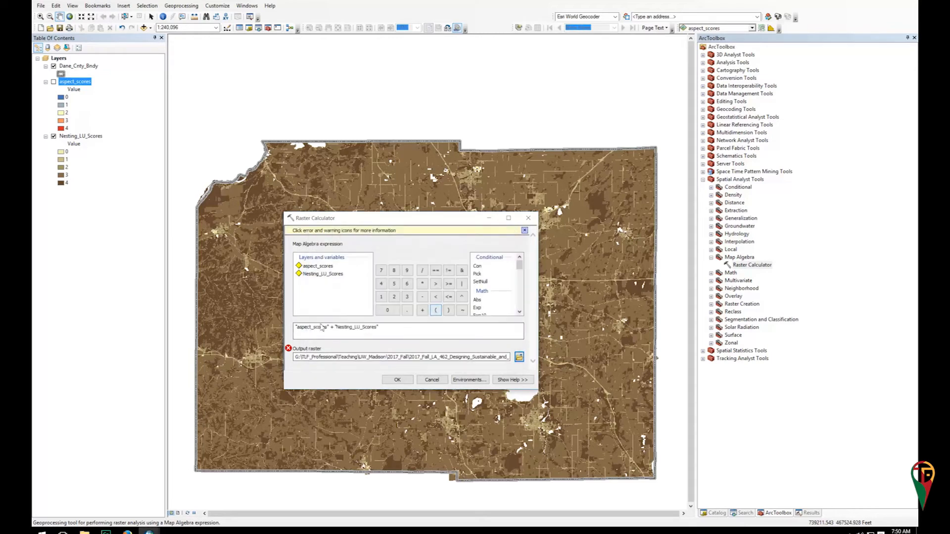
Step: Name the output raster NestingSc in the Raster folder and run the raster calculation
click(519, 357)
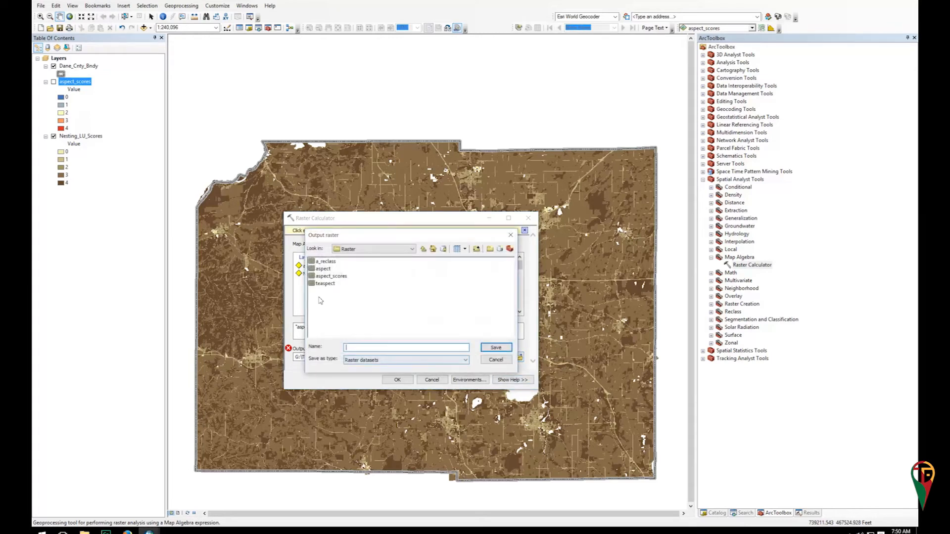
text(Nestin)
text(g_LU_Sc)
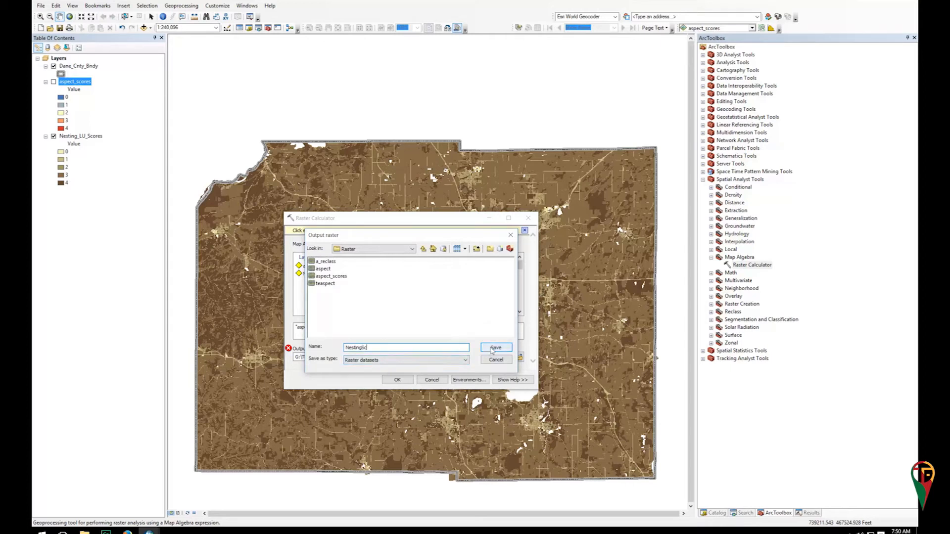
click(495, 348)
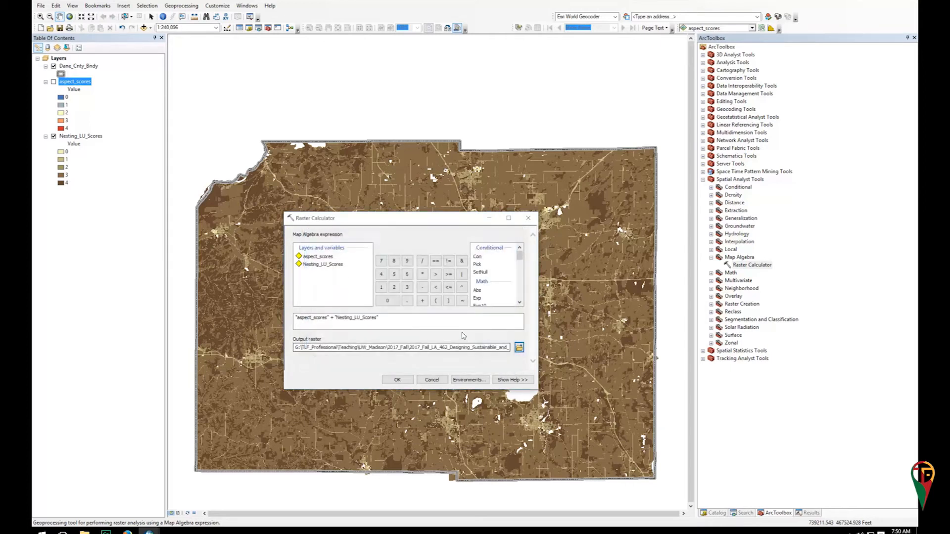
click(397, 380)
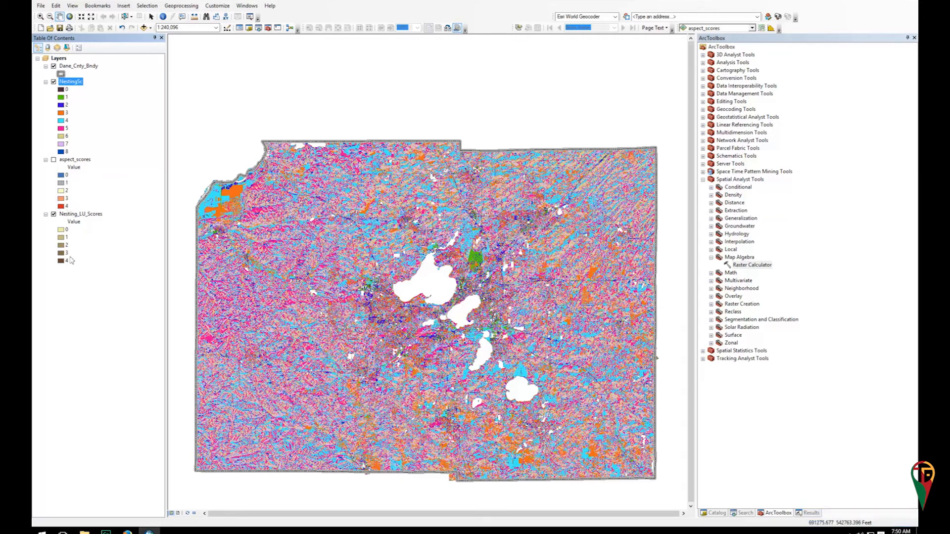
Step: Collapse the aspect_scores and Nesting_LU_Scores legends and apply a light-yellow-to-brown color ramp to the NestingSc layer's unique values
click(45, 160)
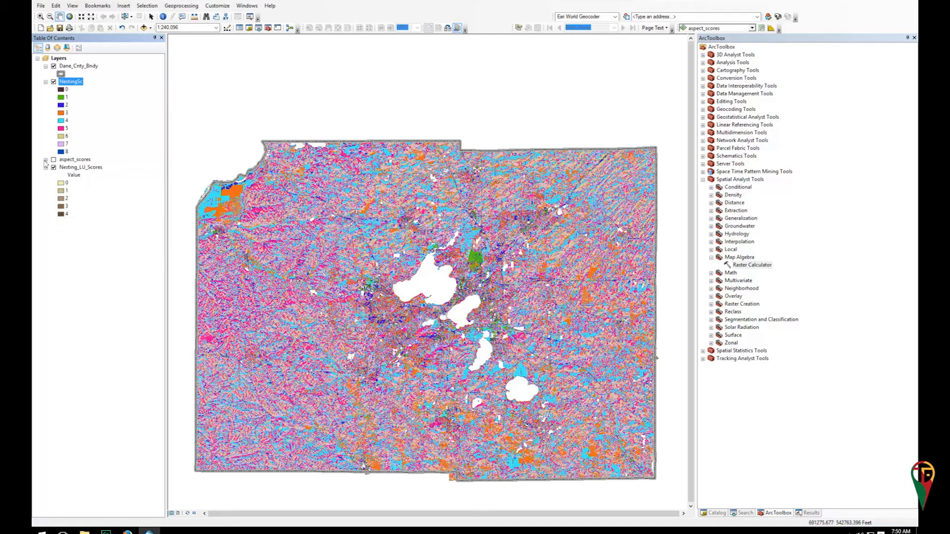
click(46, 167)
double_click(77, 82)
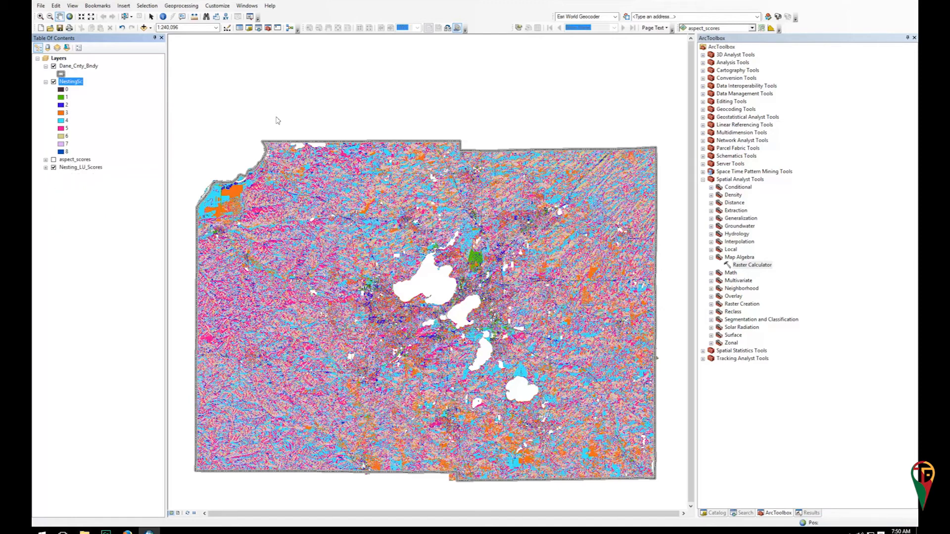
scroll(571, 209, down, 2)
click(571, 209)
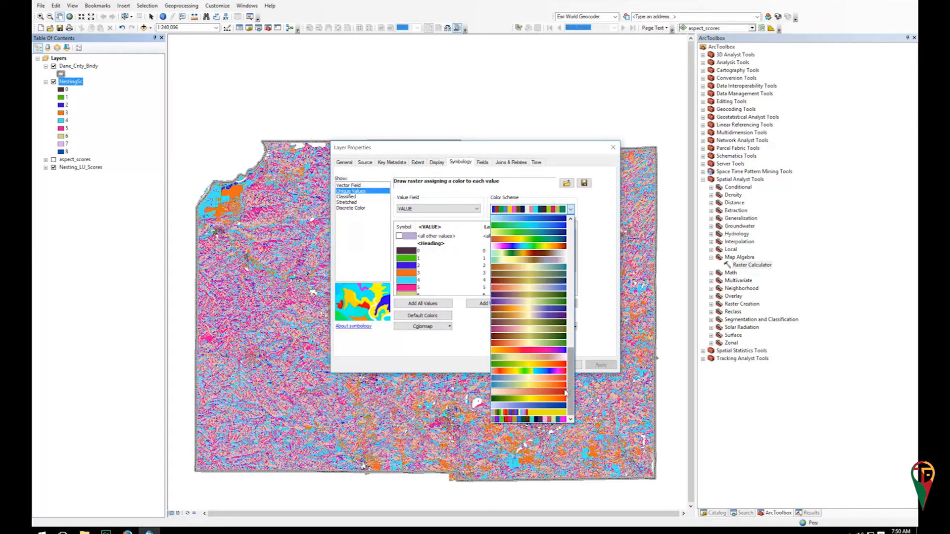
scroll(569, 353, up, 5)
drag(569, 353, 569, 309)
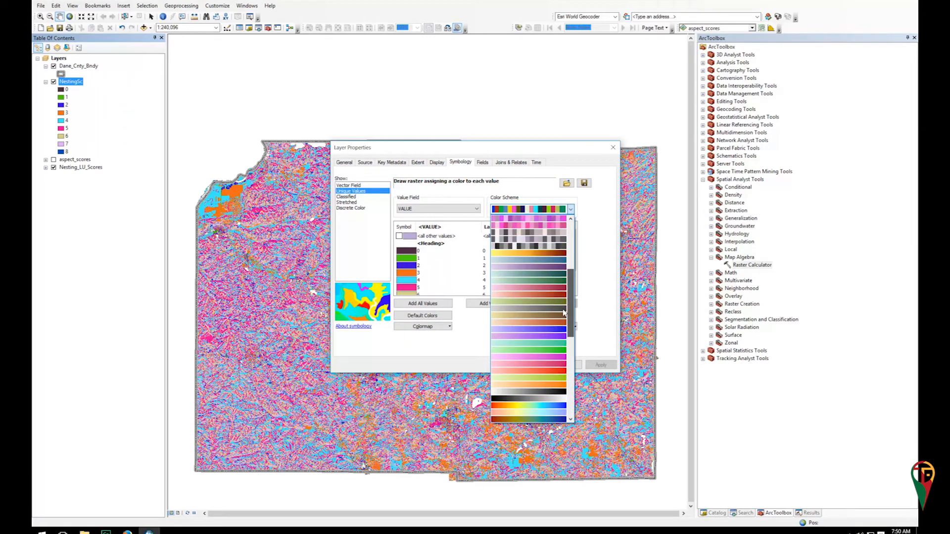
click(556, 316)
click(598, 366)
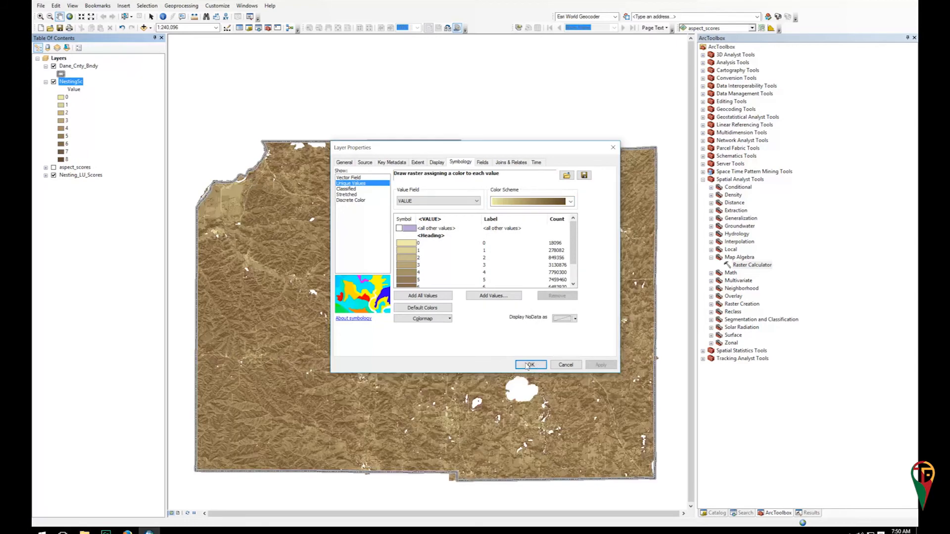
click(534, 366)
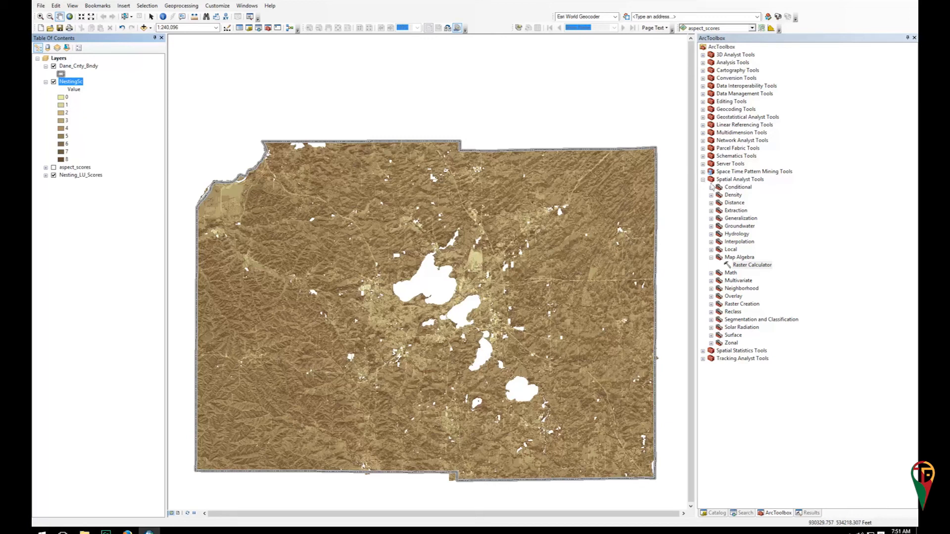
Step: Collapse the Spatial Analyst toolbox and expand the From Raster toolset within the Conversion Tools
click(702, 180)
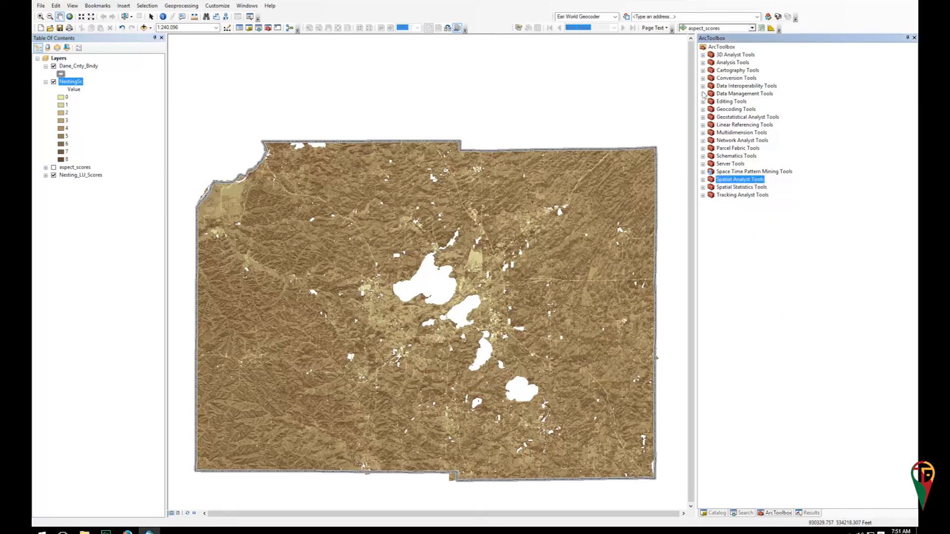
click(703, 79)
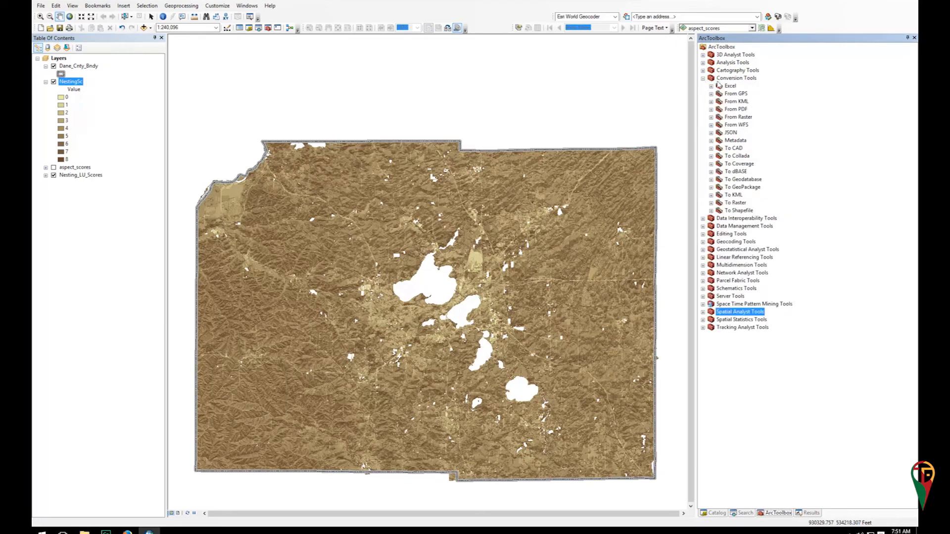
click(711, 211)
click(712, 211)
click(711, 117)
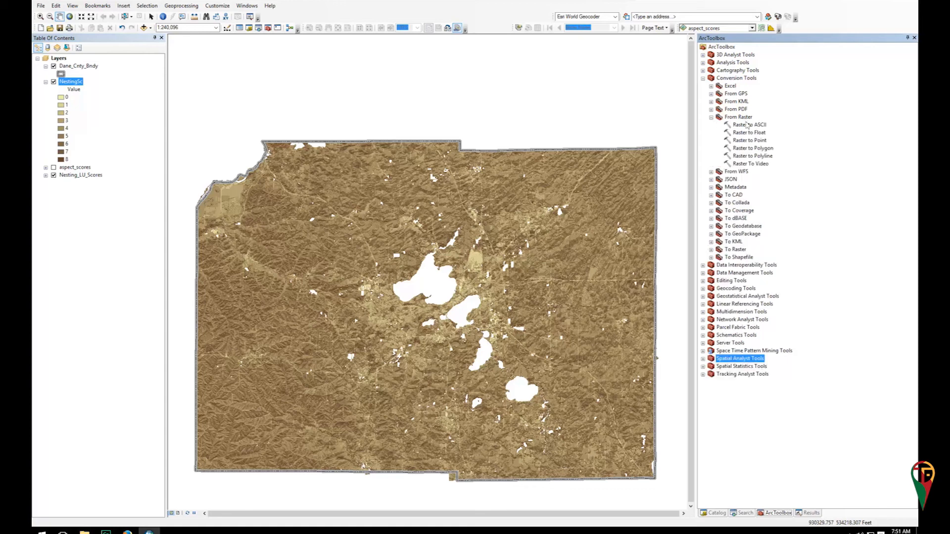